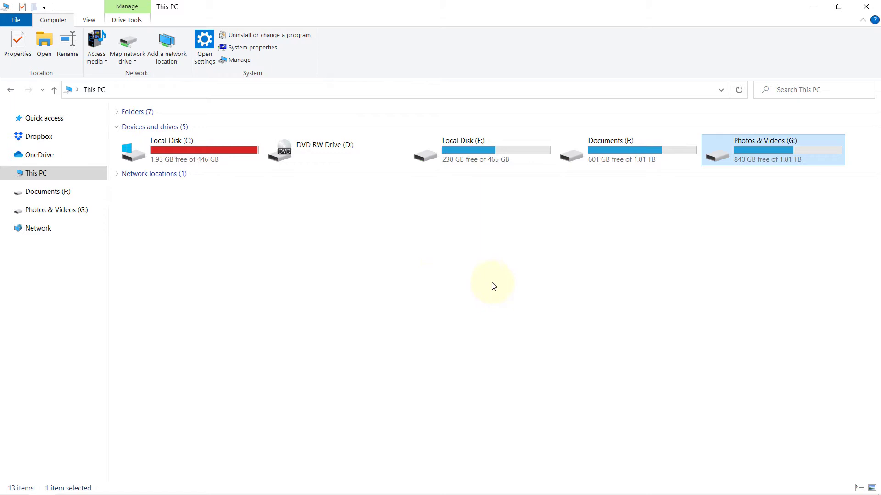
- Create a folder named Amazon Music on the Photos & Videos (G:) drive
{"action": "double_click", "coordinate": [761, 156]}
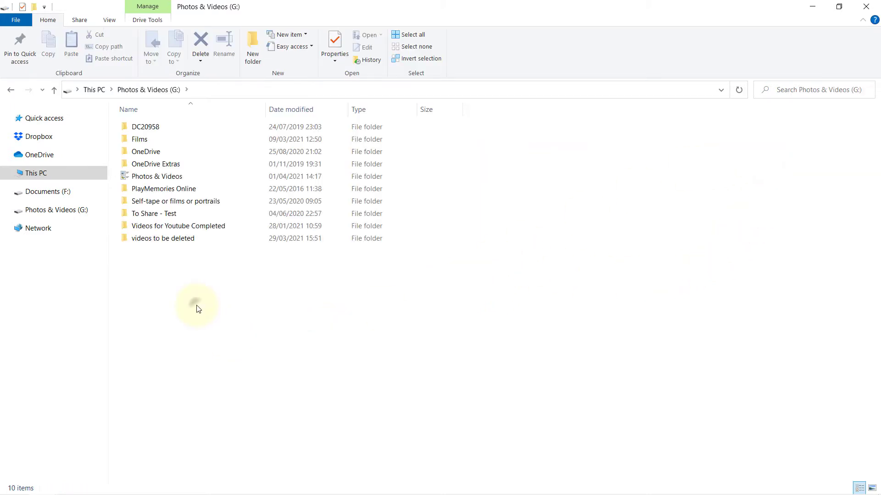
{"action": "right_click", "coordinate": [193, 283]}
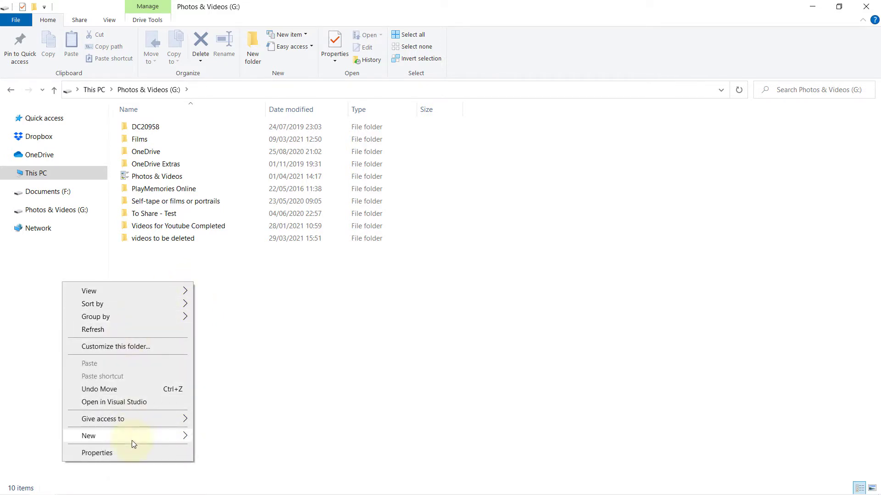
{"action": "mouse_move", "coordinate": [131, 441]}
{"action": "left_click", "coordinate": [220, 263]}
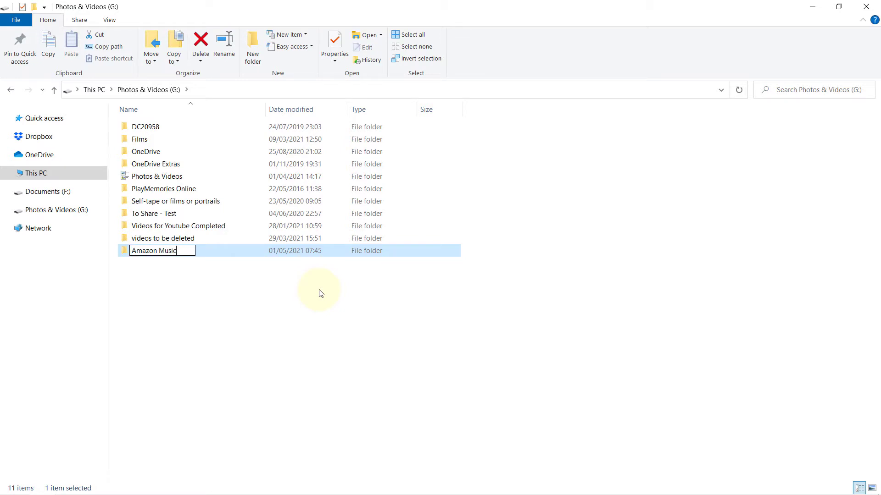
{"action": "key", "text": "Return"}
- Open the Amazon Music folder and create a subfolder named App in it
{"action": "double_click", "coordinate": [155, 255]}
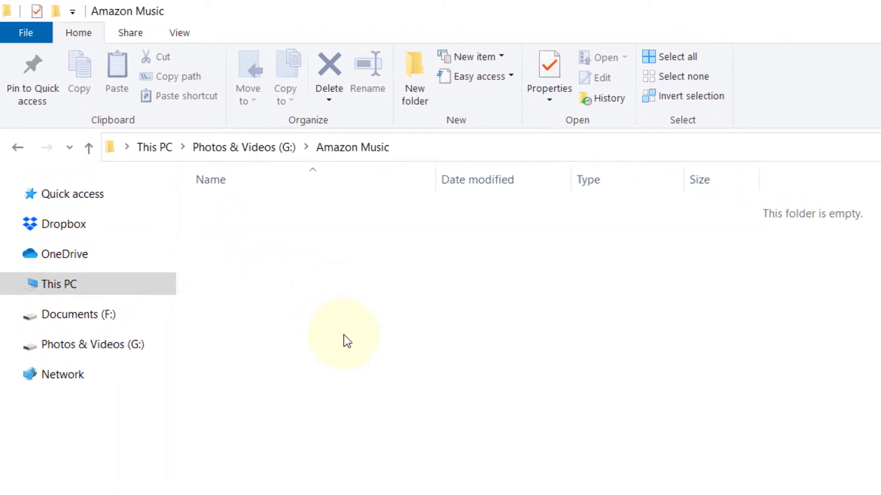
{"action": "key", "text": "ctrl+shift+n"}
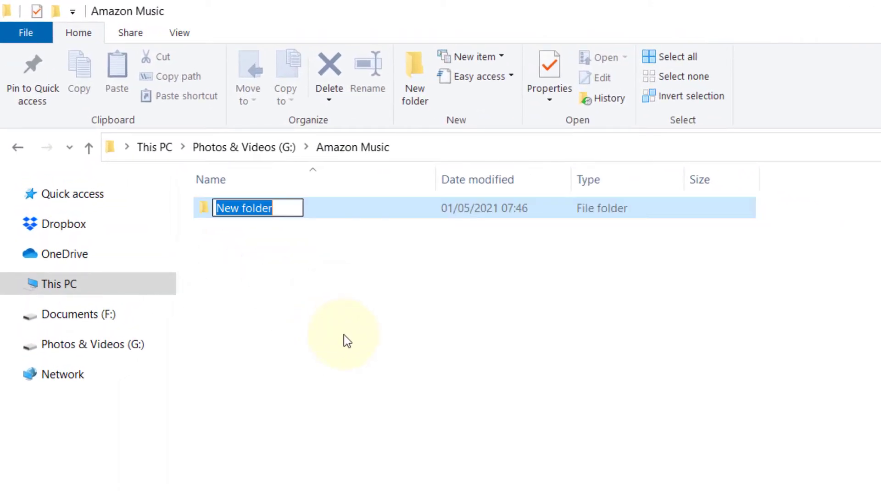
{"action": "type", "text": "App"}
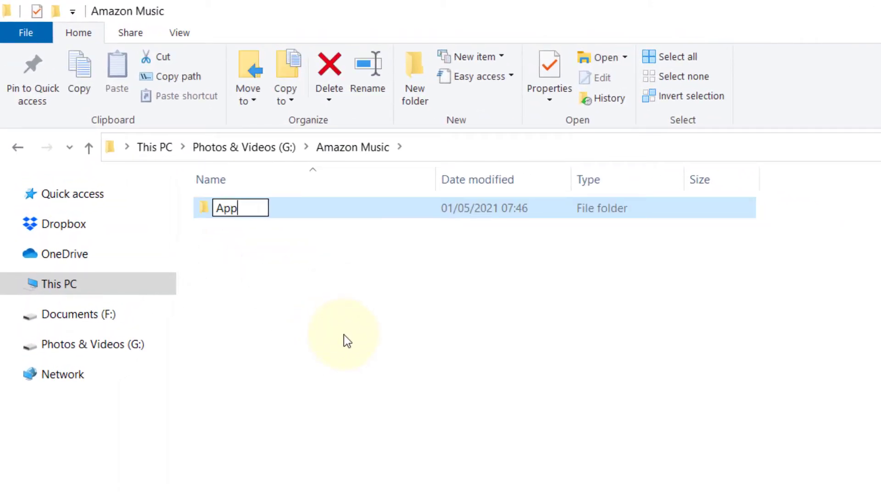
{"action": "type", "text": "s"}
{"action": "key", "text": "BackSpace"}
{"action": "key", "text": "Return"}
{"action": "left_click", "coordinate": [343, 335]}
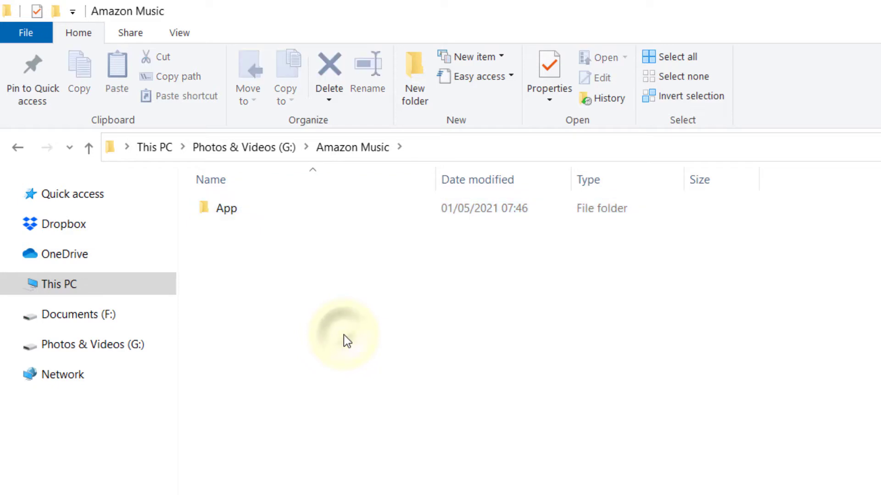
- Create a second subfolder named Offline in the Amazon Music folder
{"action": "key", "text": "ctrl+shift+n"}
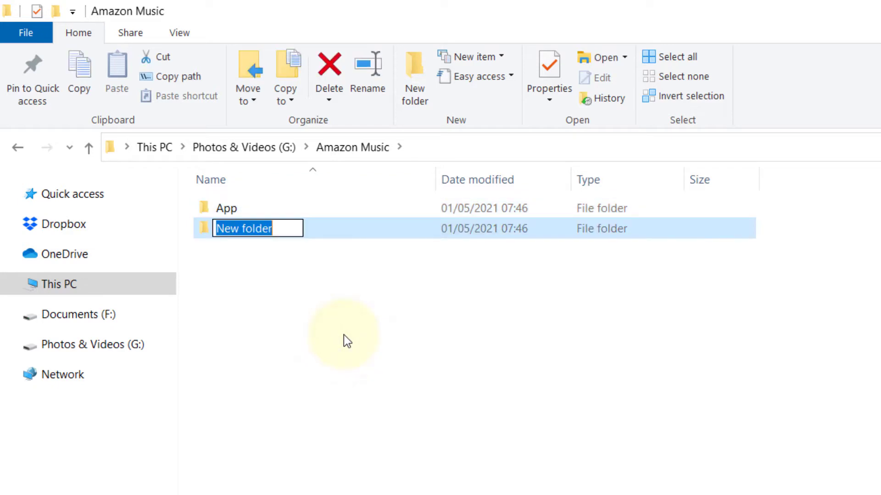
{"action": "type", "text": "Of"}
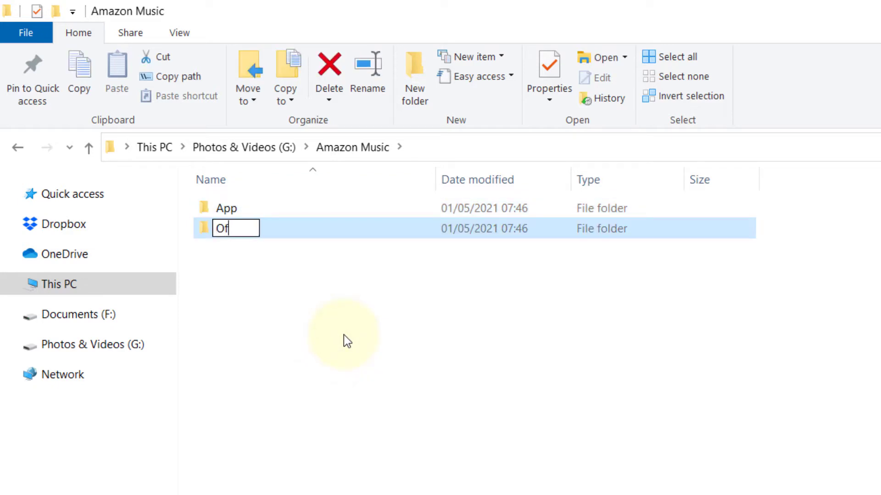
{"action": "type", "text": "fline"}
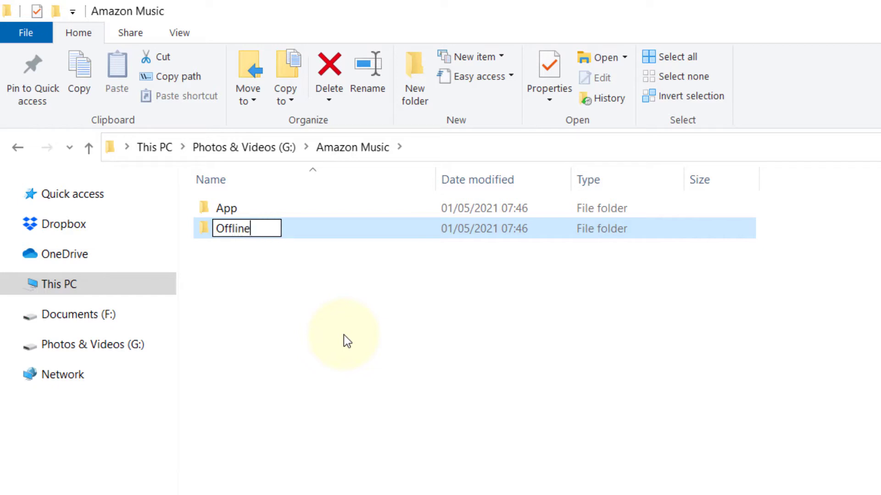
{"action": "key", "text": "Return"}
{"action": "left_click", "coordinate": [344, 336]}
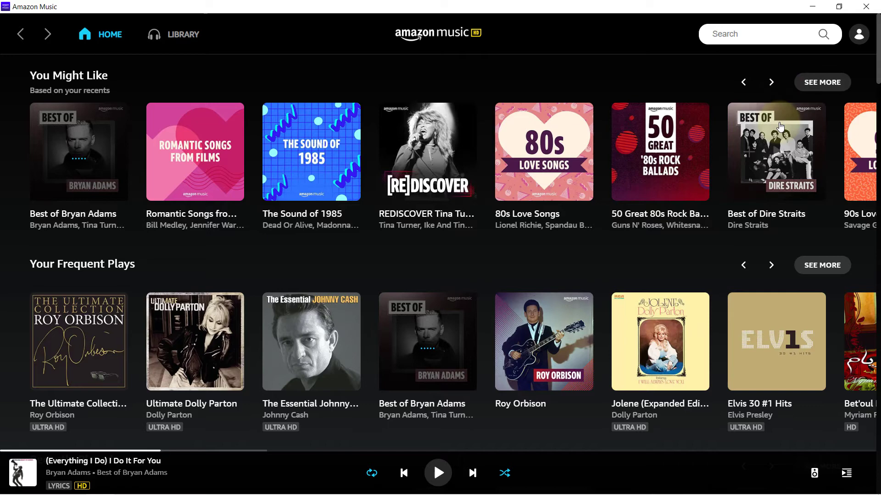
- In the Amazon Music app's settings, set the Offline Download Location to G:\Amazon Music\Offline and return to the settings list
{"action": "left_click", "coordinate": [863, 43]}
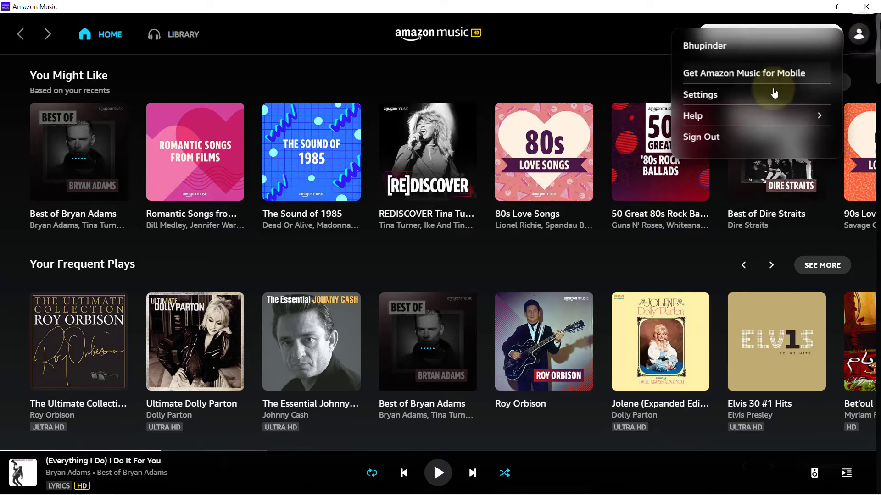
{"action": "left_click", "coordinate": [723, 95]}
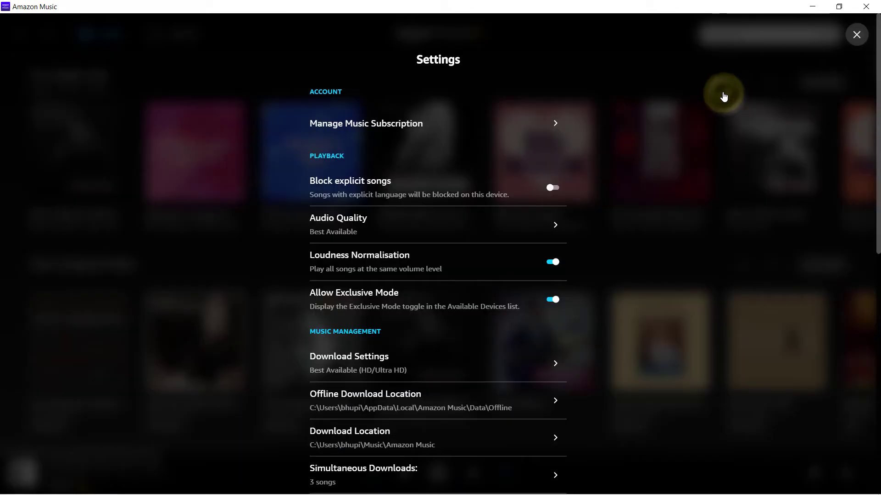
{"action": "scroll", "coordinate": [740, 235], "scroll_direction": "down", "scroll_amount": 3}
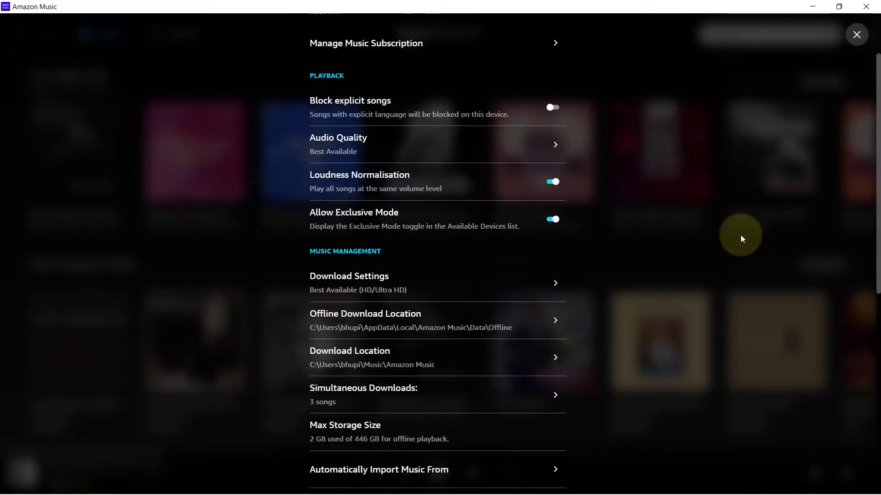
{"action": "scroll", "coordinate": [685, 242], "scroll_direction": "down", "scroll_amount": 1}
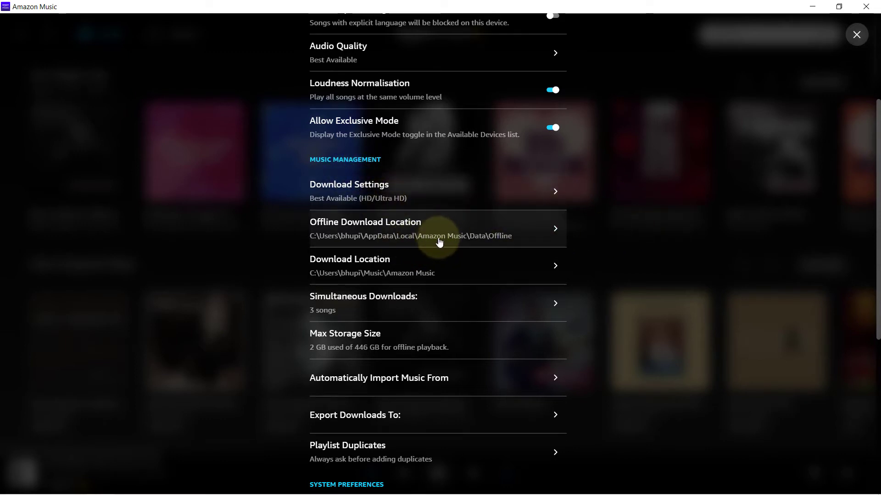
{"action": "left_click", "coordinate": [485, 237]}
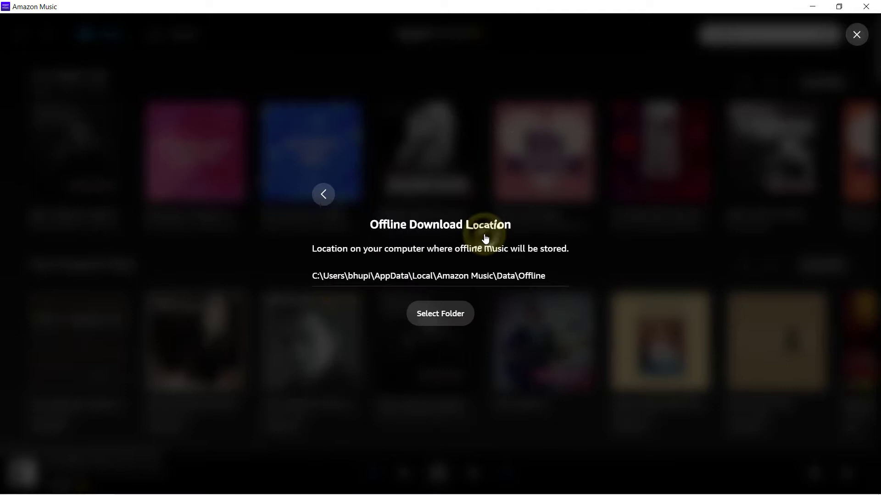
{"action": "left_click", "coordinate": [453, 316]}
{"action": "left_click", "coordinate": [69, 180]}
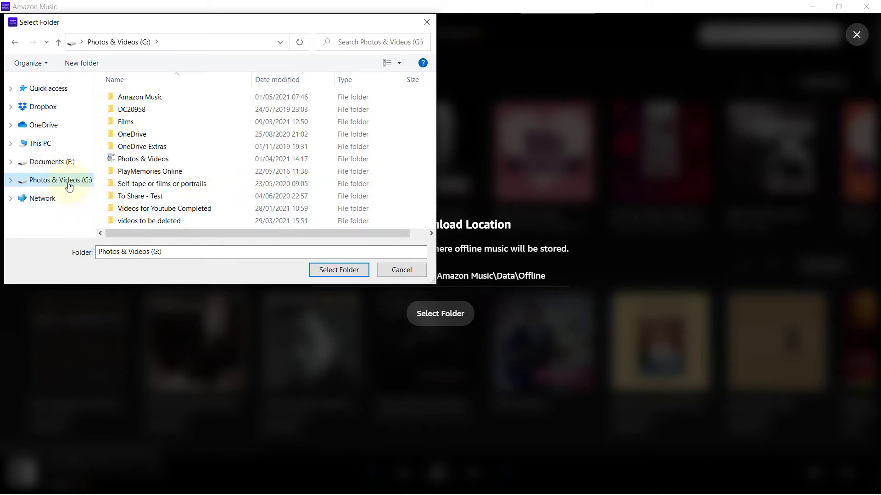
{"action": "scroll", "coordinate": [159, 191], "scroll_direction": "right", "scroll_amount": 1}
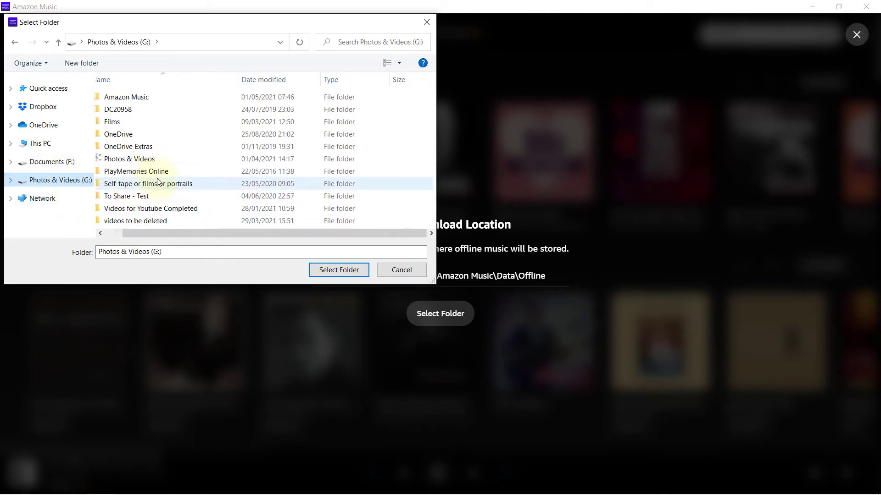
{"action": "double_click", "coordinate": [156, 98]}
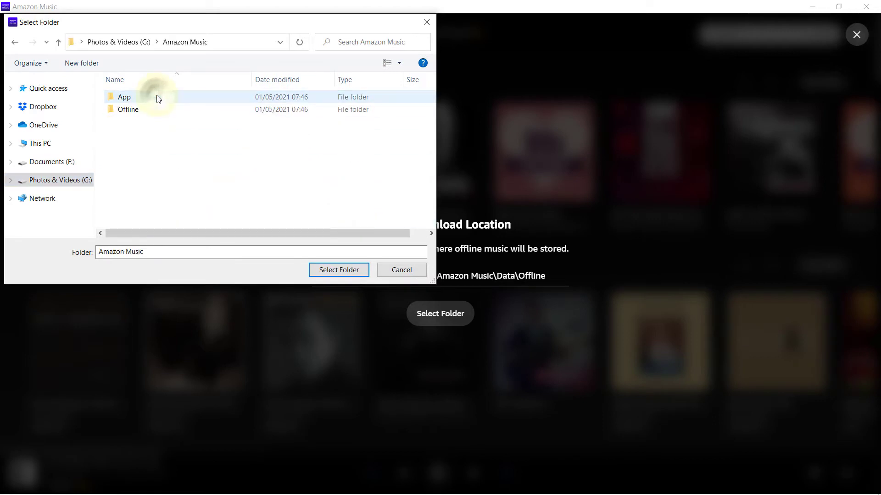
{"action": "double_click", "coordinate": [128, 110]}
{"action": "left_click", "coordinate": [338, 270]}
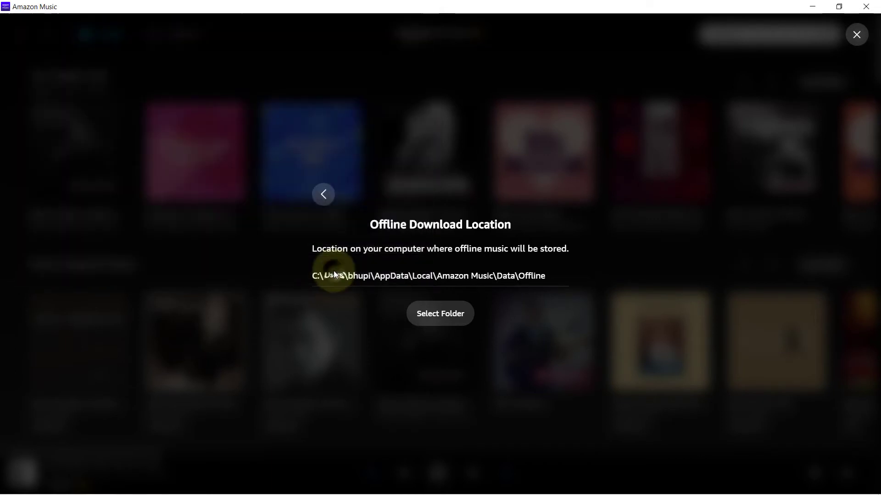
{"action": "left_click", "coordinate": [427, 319]}
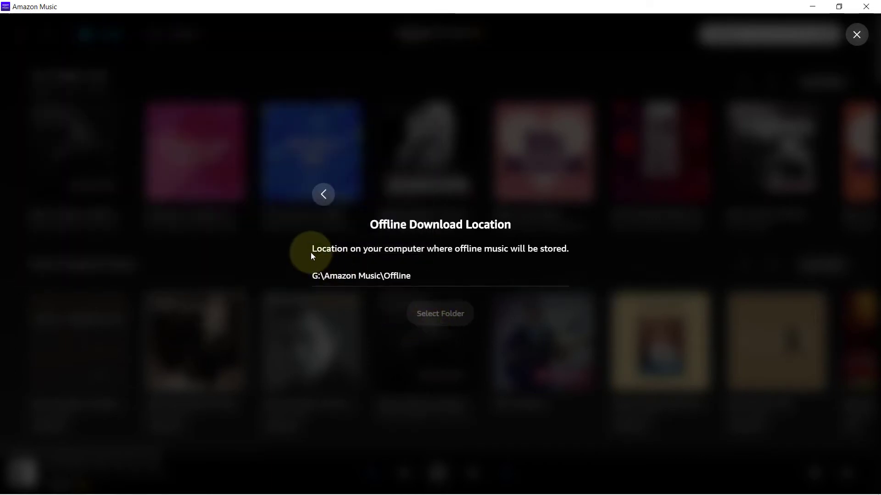
{"action": "left_click", "coordinate": [327, 196]}
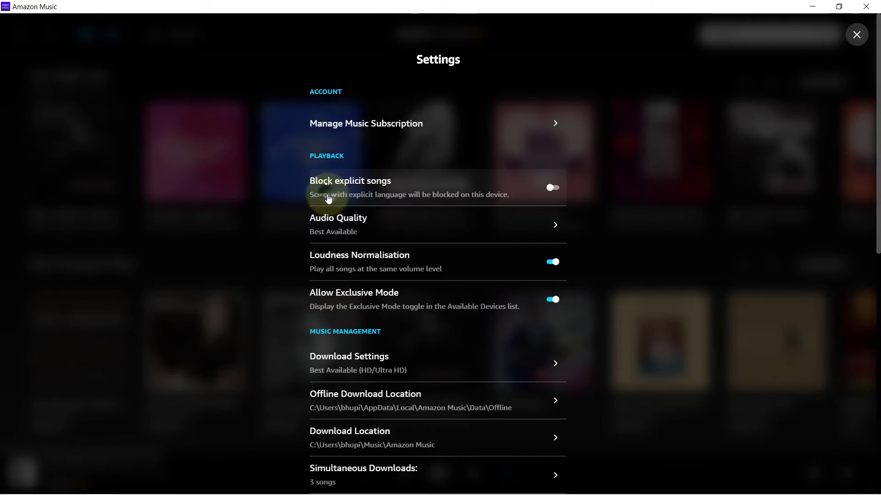
- Try to change the folder used as the Download Location
{"action": "scroll", "coordinate": [527, 294], "scroll_direction": "down", "scroll_amount": 1}
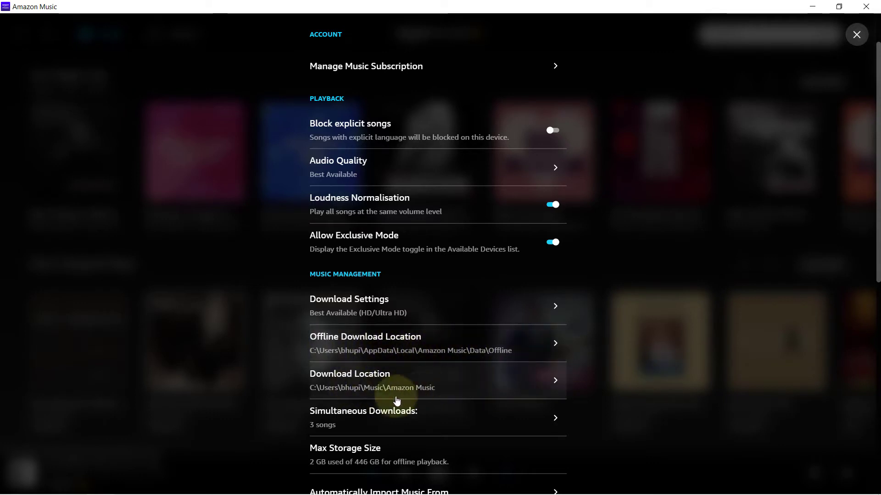
{"action": "left_click", "coordinate": [418, 390]}
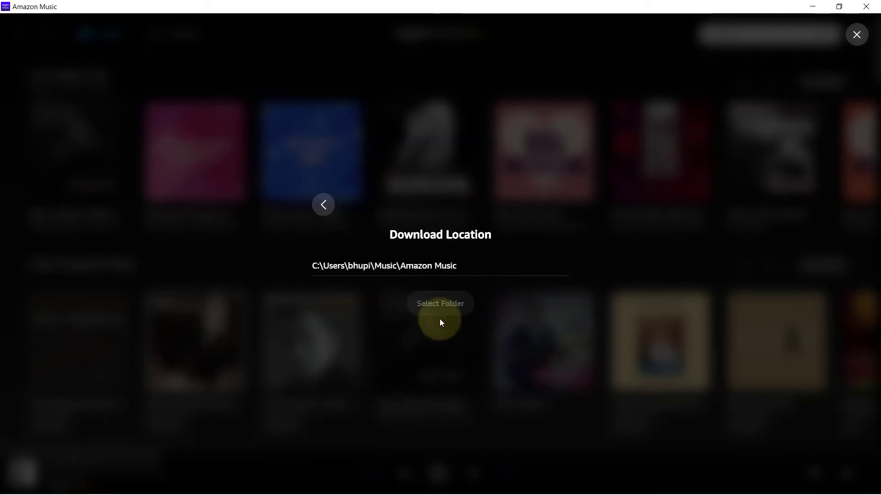
{"action": "mouse_move", "coordinate": [445, 311]}
{"action": "left_click", "coordinate": [323, 205]}
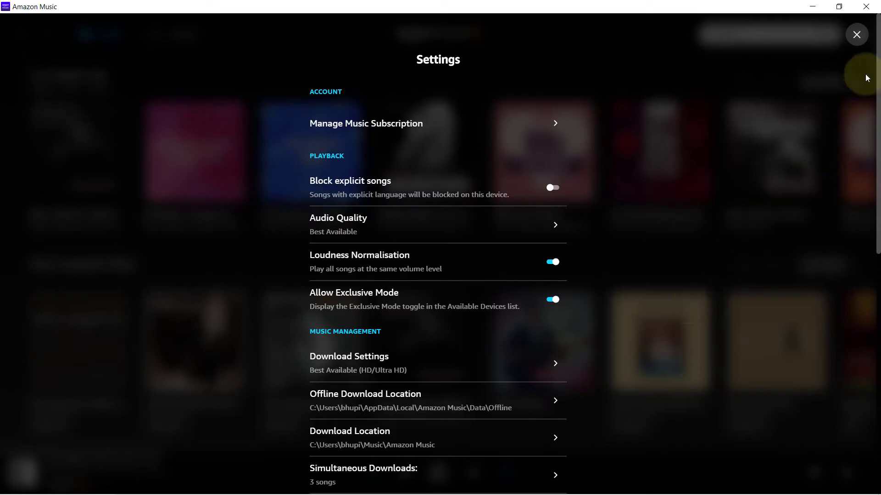
- Leave the settings, close Amazon Music and start it again
{"action": "left_click", "coordinate": [856, 36]}
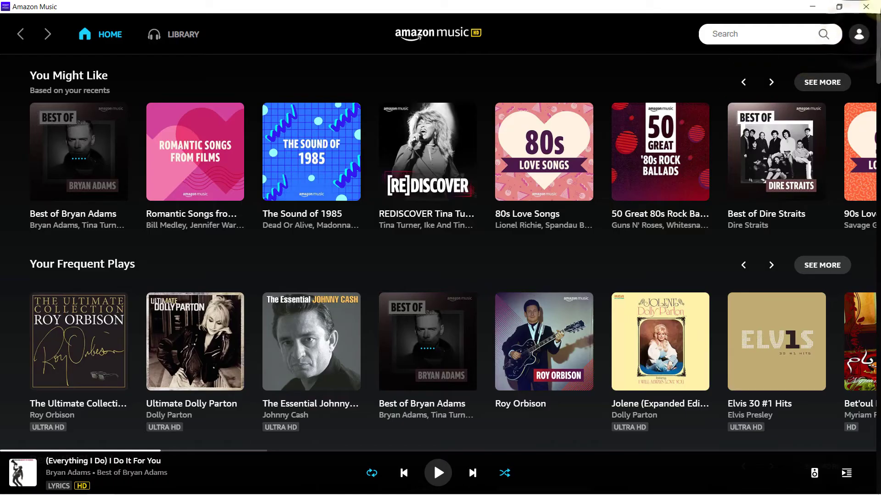
{"action": "left_click", "coordinate": [866, 6]}
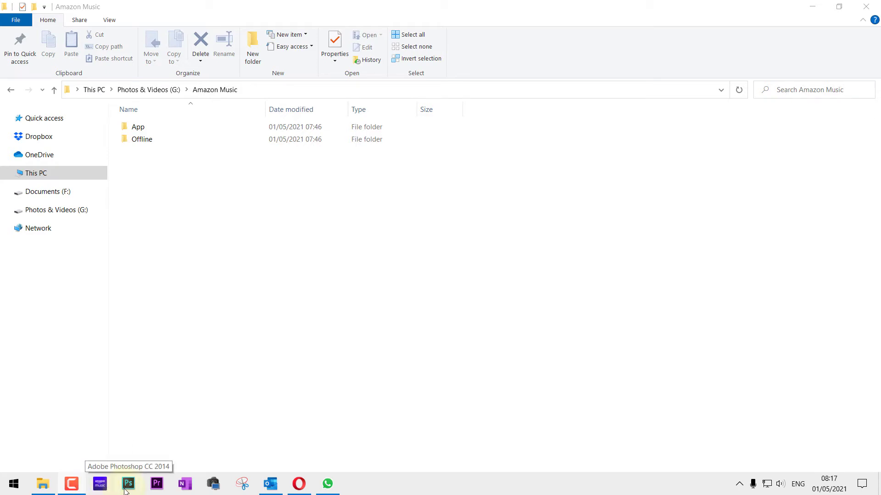
{"action": "left_click", "coordinate": [100, 485]}
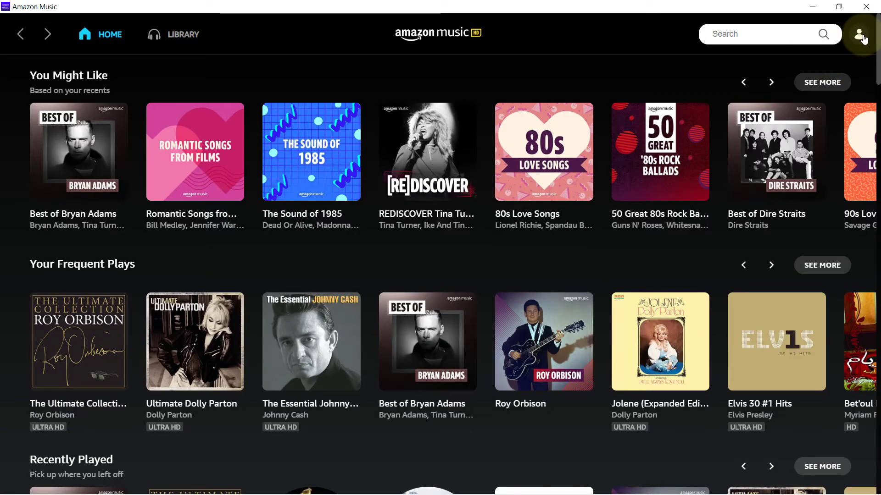
- In the Amazon Music settings, set the Download Location to G:\Amazon Music\App and return to the settings list
{"action": "left_click", "coordinate": [859, 35]}
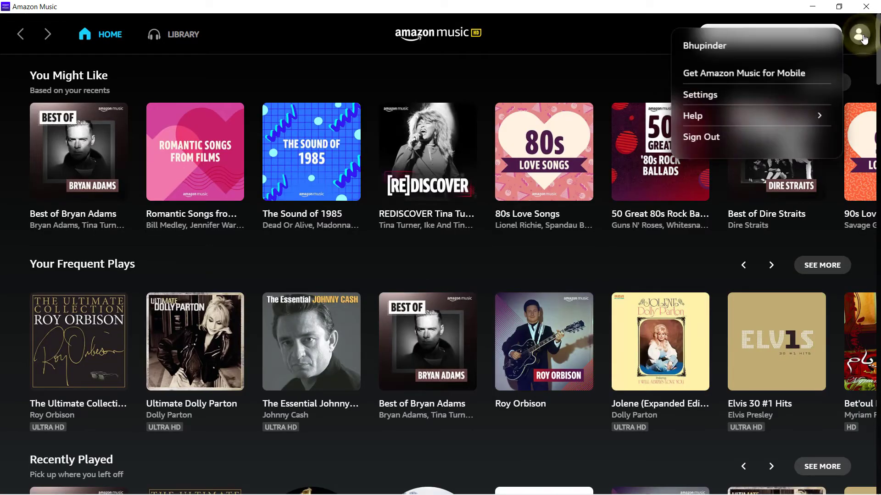
{"action": "left_click", "coordinate": [732, 94]}
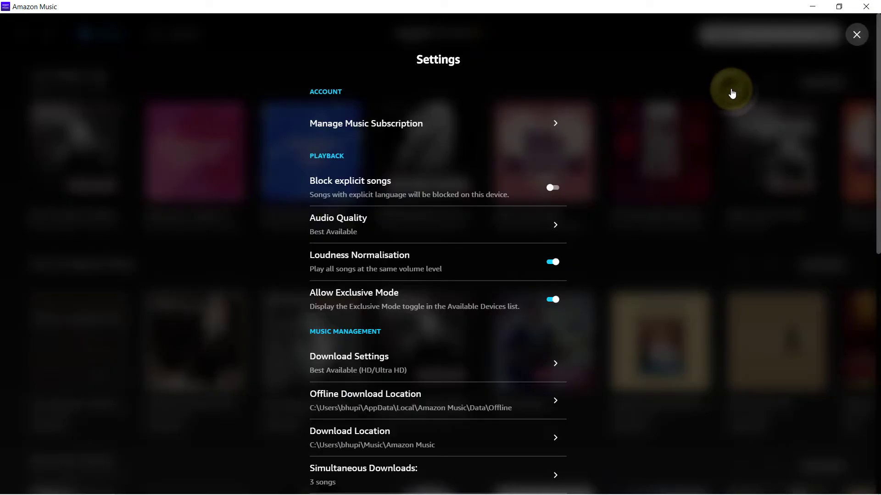
{"action": "scroll", "coordinate": [687, 226], "scroll_direction": "down", "scroll_amount": 4}
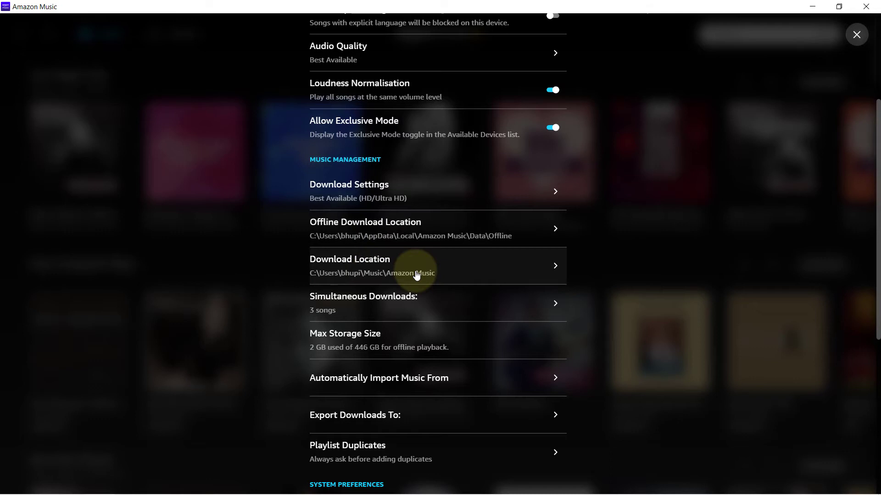
{"action": "left_click", "coordinate": [468, 274]}
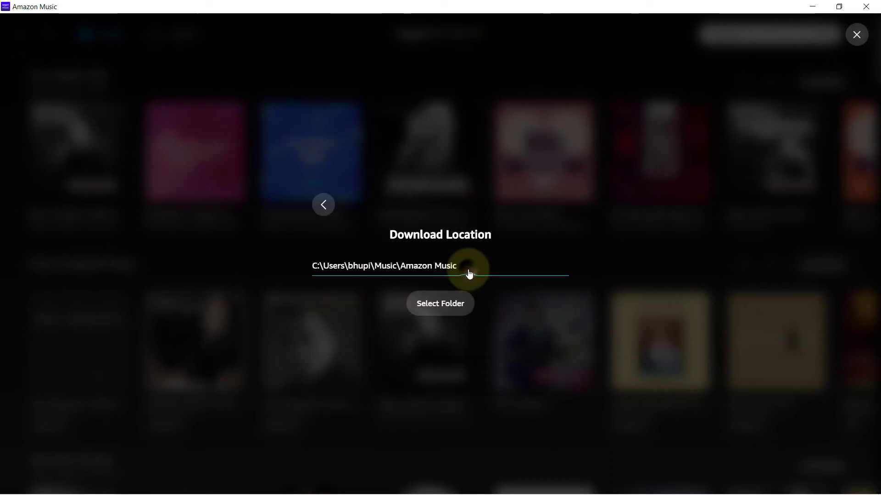
{"action": "left_click", "coordinate": [449, 309]}
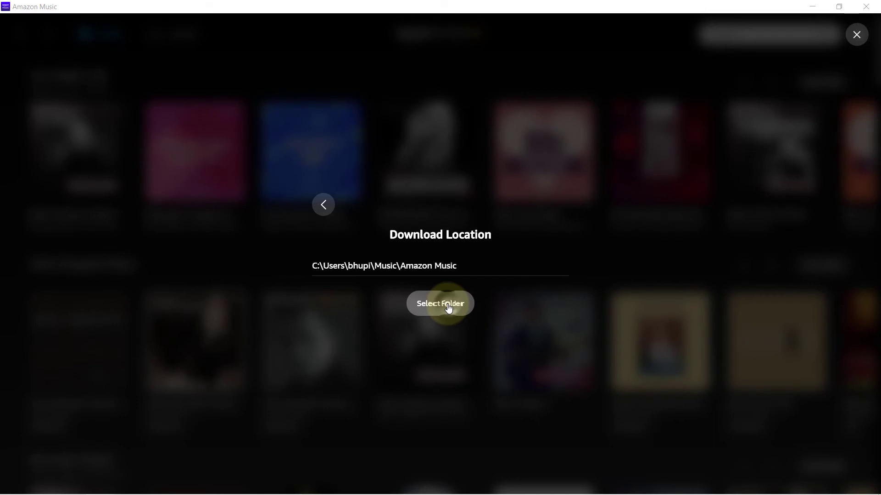
{"action": "left_click", "coordinate": [109, 43]}
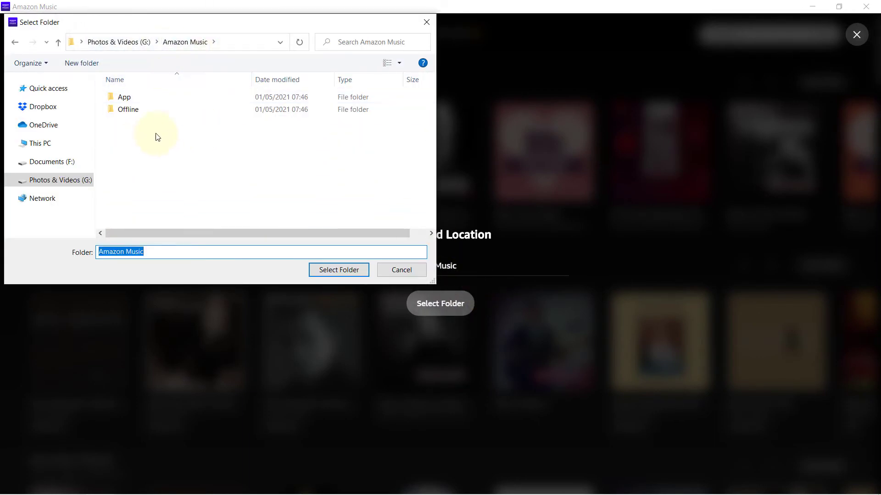
{"action": "left_click", "coordinate": [127, 98]}
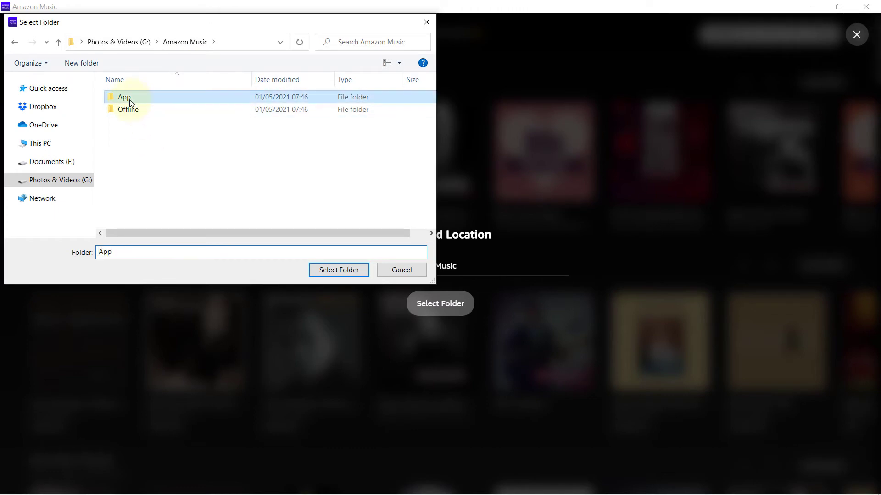
{"action": "left_click", "coordinate": [361, 272]}
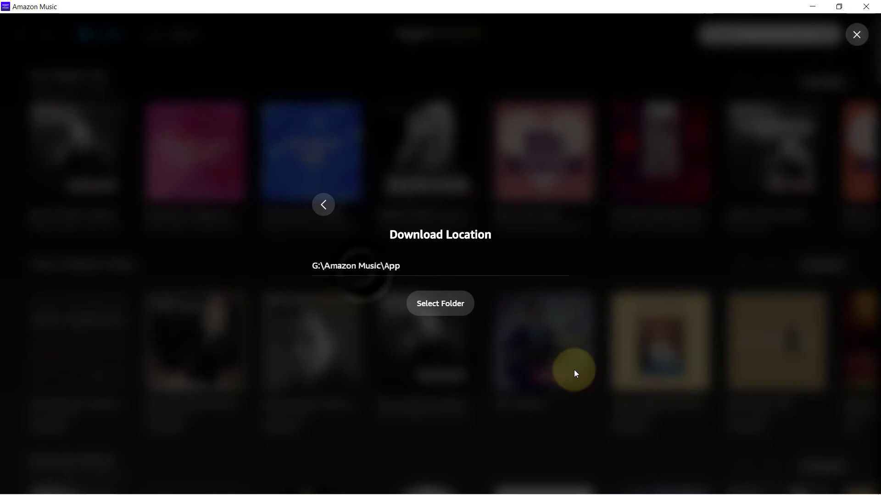
{"action": "left_click", "coordinate": [319, 209]}
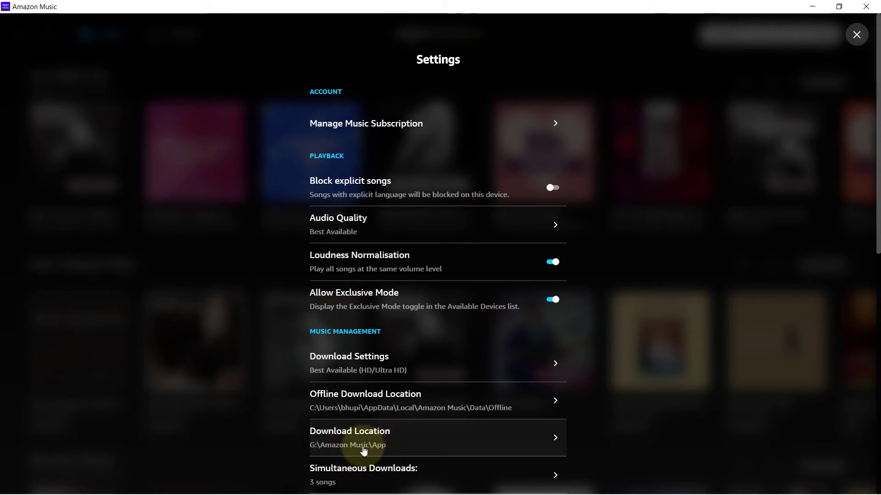
{"action": "scroll", "coordinate": [532, 389], "scroll_direction": "down", "scroll_amount": 1}
{"action": "left_click", "coordinate": [467, 392]}
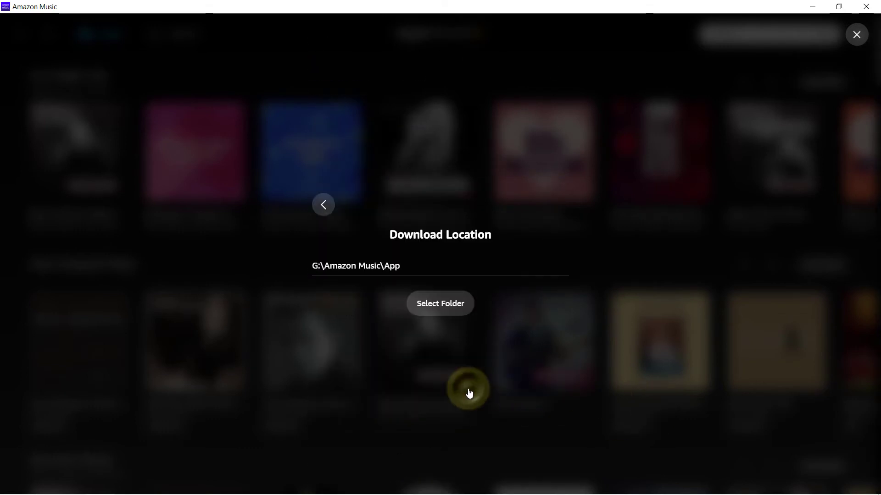
{"action": "left_click", "coordinate": [321, 203]}
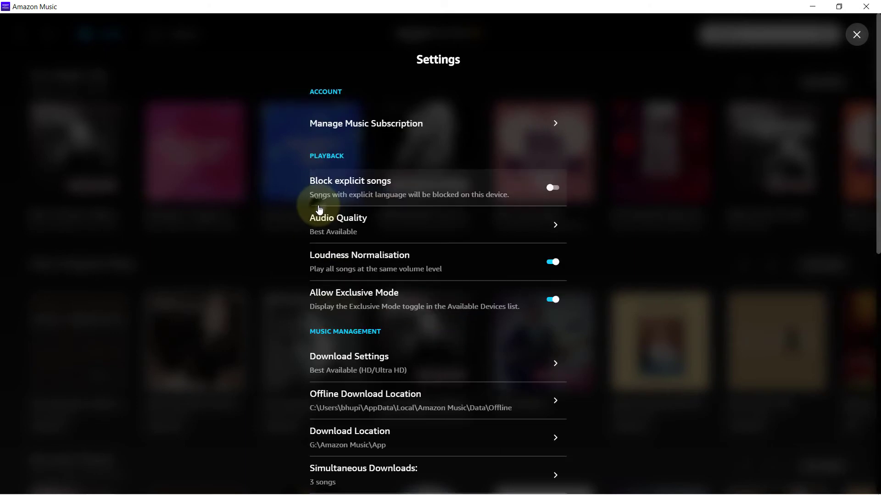
- Set the Offline Download Location to the G:\Amazon Music\Offline folder and close the settings
{"action": "scroll", "coordinate": [686, 357], "scroll_direction": "down", "scroll_amount": 1}
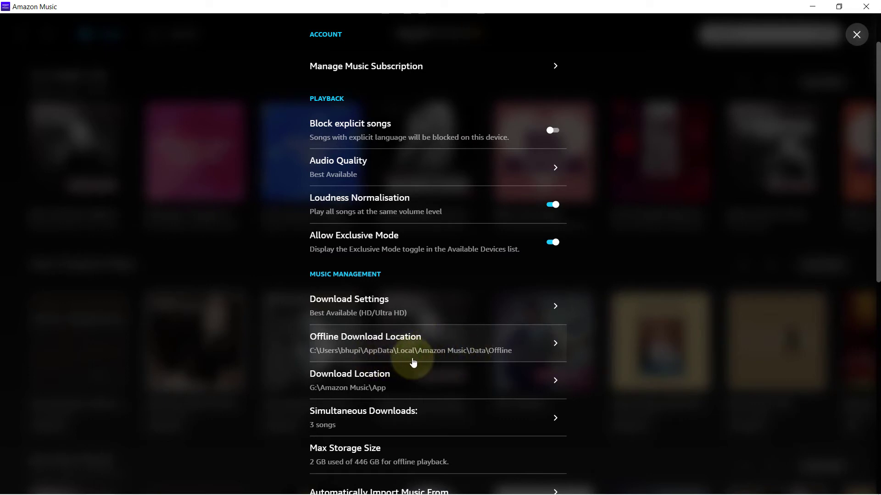
{"action": "left_click", "coordinate": [458, 355]}
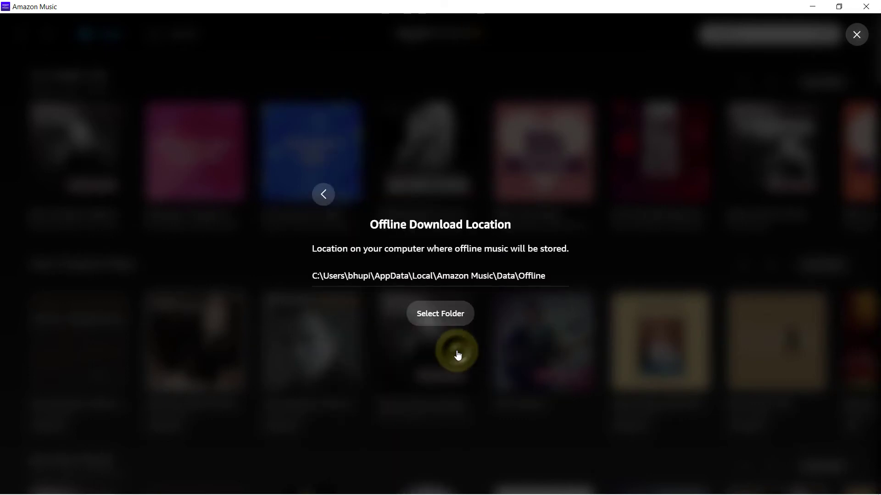
{"action": "left_click", "coordinate": [441, 315]}
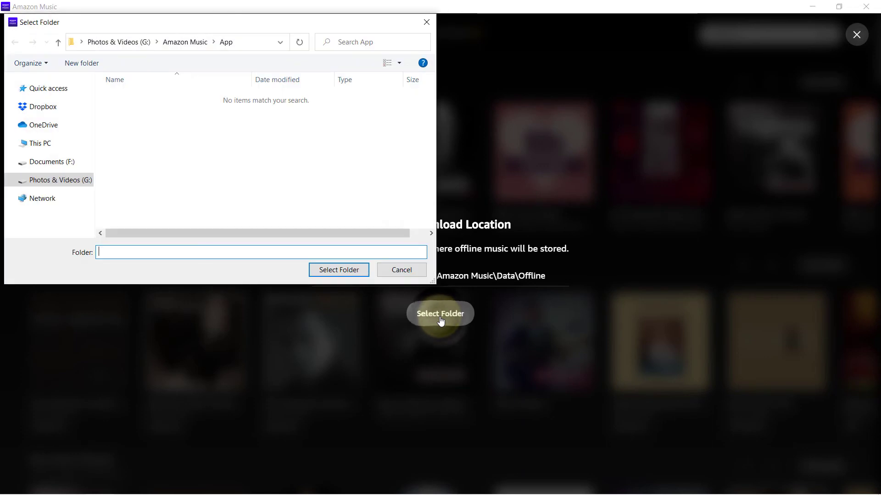
{"action": "left_click", "coordinate": [185, 42]}
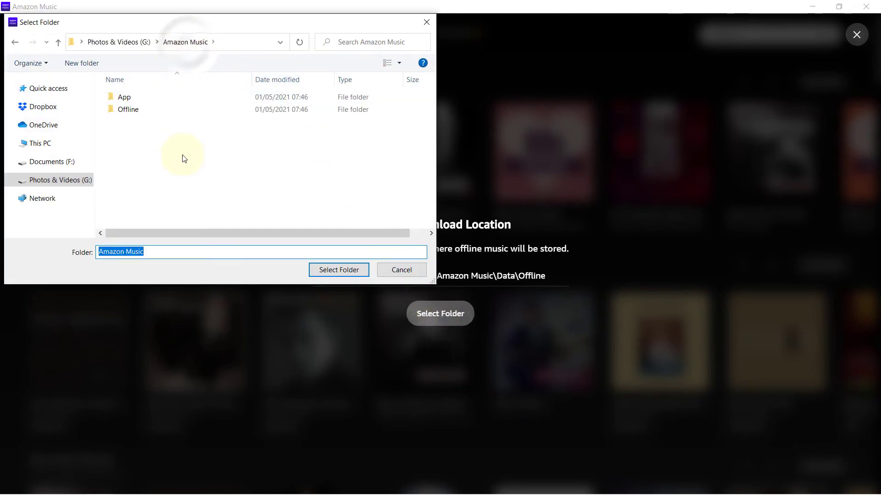
{"action": "left_click", "coordinate": [136, 113]}
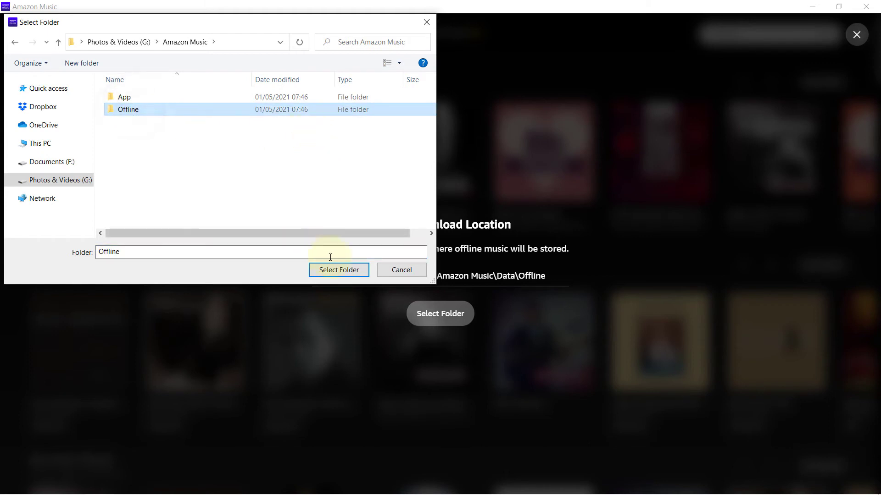
{"action": "left_click", "coordinate": [360, 272]}
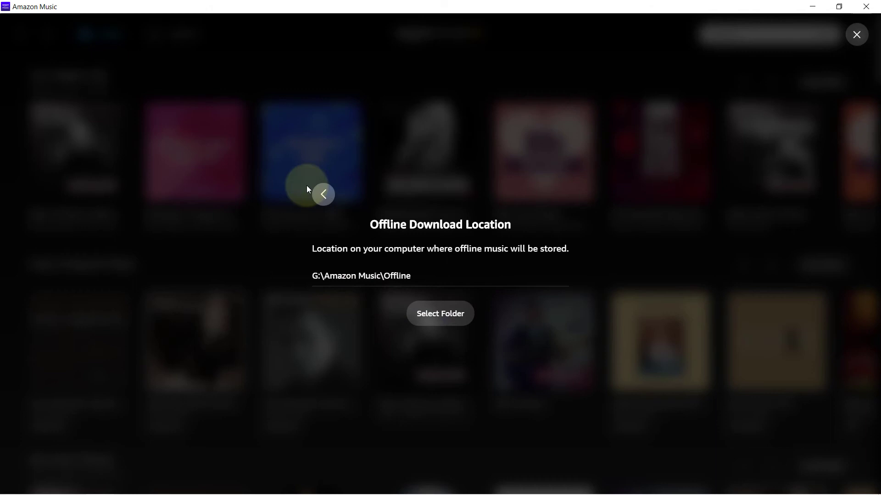
{"action": "left_click", "coordinate": [325, 194]}
{"action": "scroll", "coordinate": [346, 353], "scroll_direction": "down", "scroll_amount": 2}
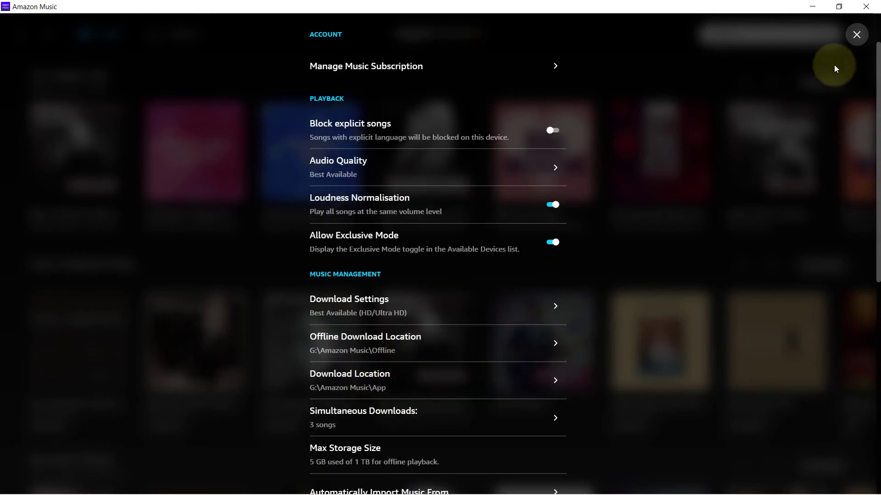
{"action": "left_click", "coordinate": [857, 35]}
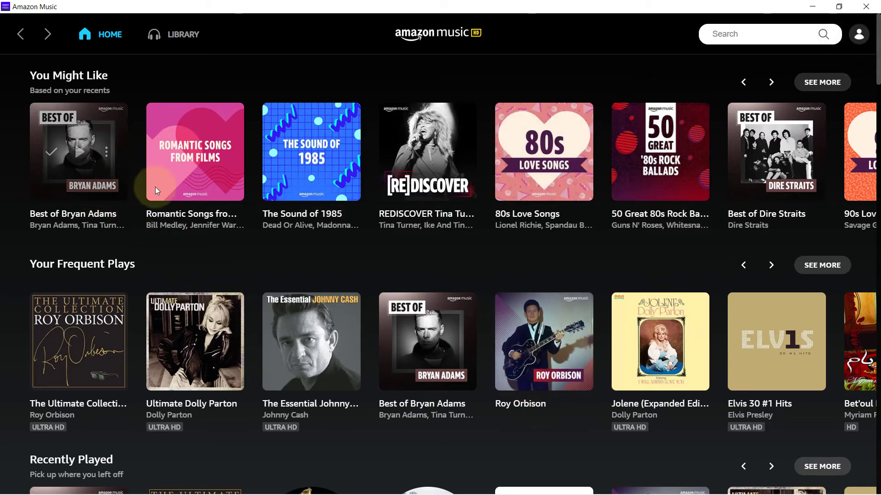
{"action": "mouse_move", "coordinate": [455, 342]}
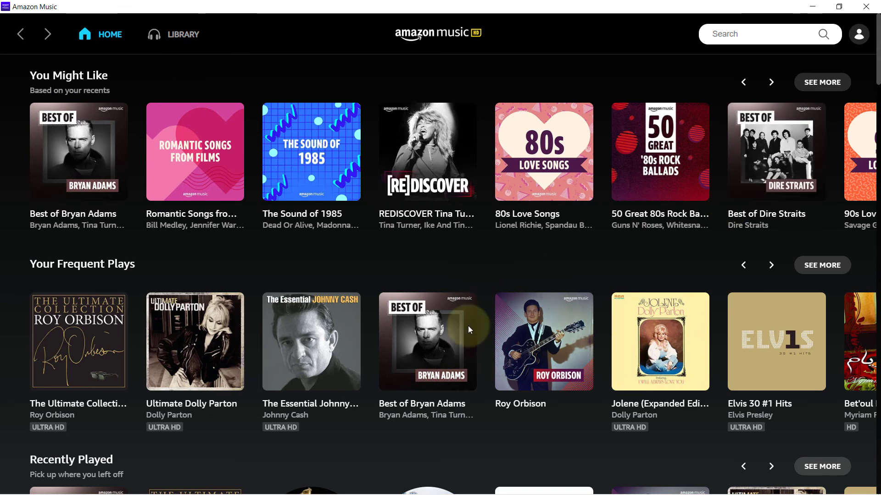
{"action": "mouse_move", "coordinate": [499, 327]}
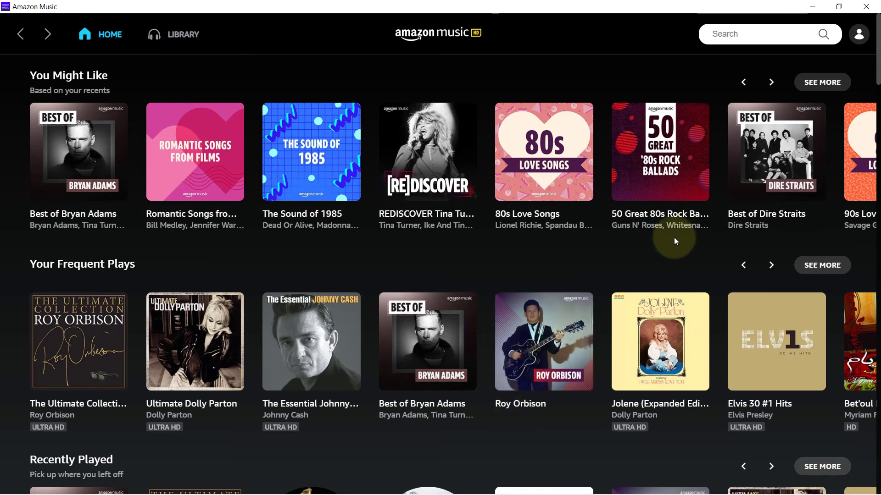
{"action": "mouse_move", "coordinate": [426, 192]}
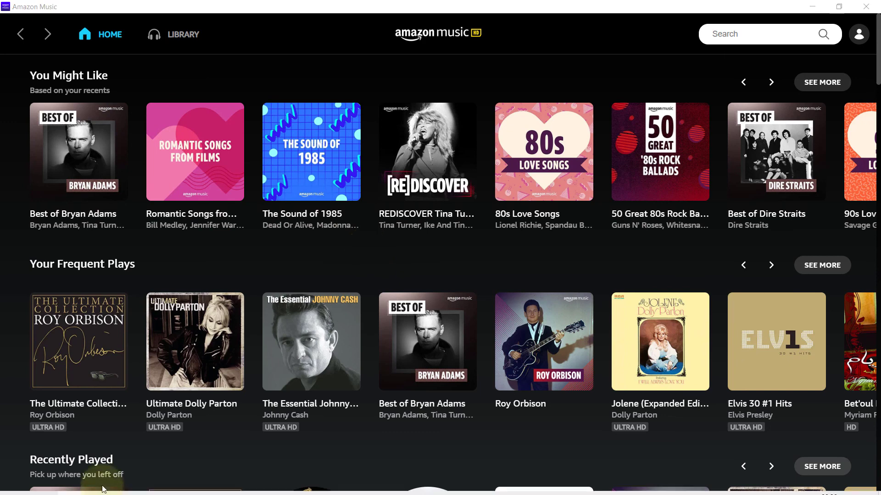
- Switch to File Explorer and examine the contents of the App folder, the Offline folder and its 0f subfolder, returning to the Amazon Music folder
{"action": "left_click", "coordinate": [43, 484]}
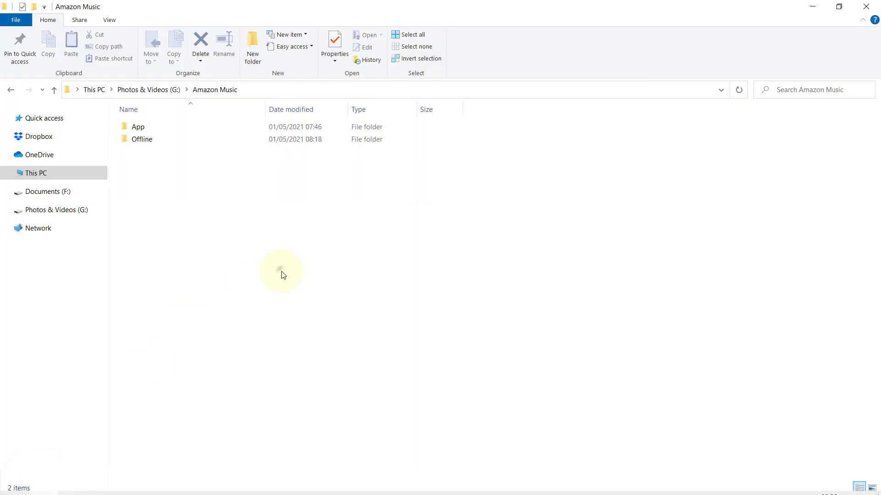
{"action": "double_click", "coordinate": [143, 128]}
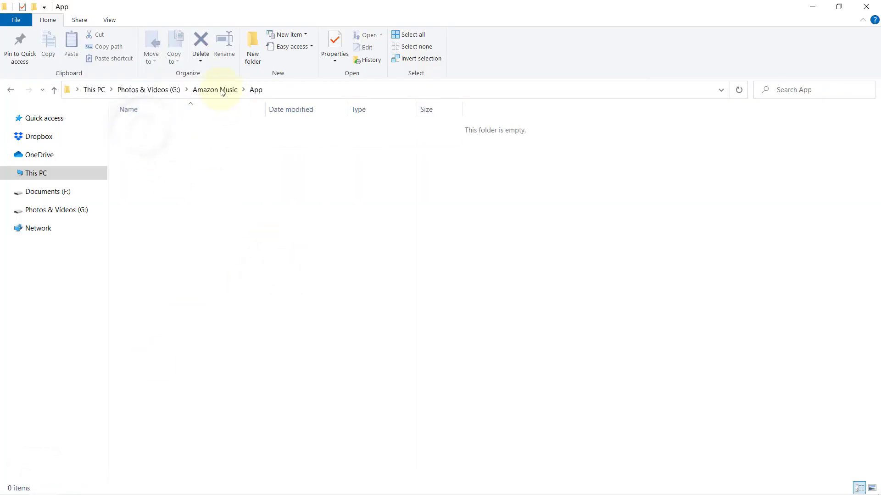
{"action": "left_click", "coordinate": [215, 90]}
{"action": "double_click", "coordinate": [159, 141]}
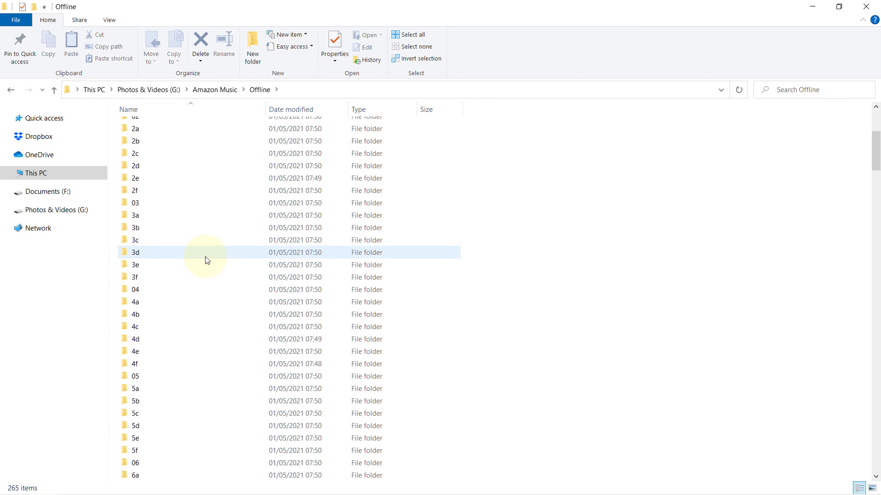
{"action": "double_click", "coordinate": [176, 201]}
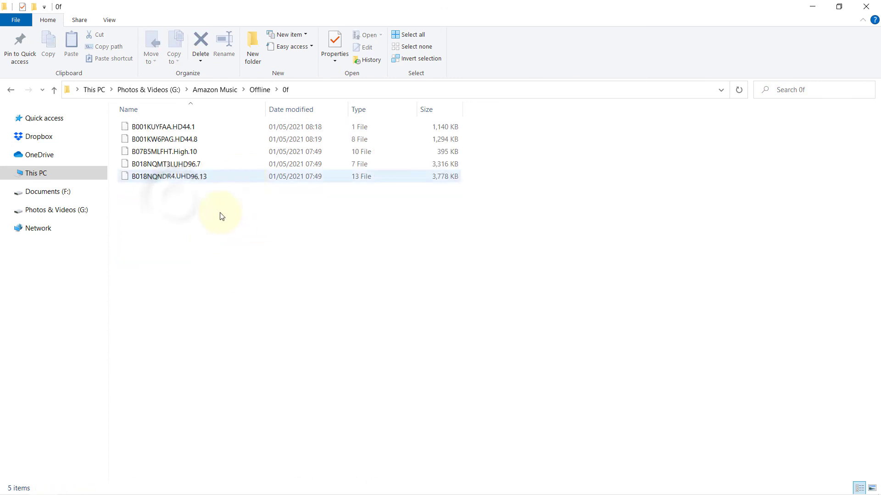
{"action": "left_click", "coordinate": [260, 89]}
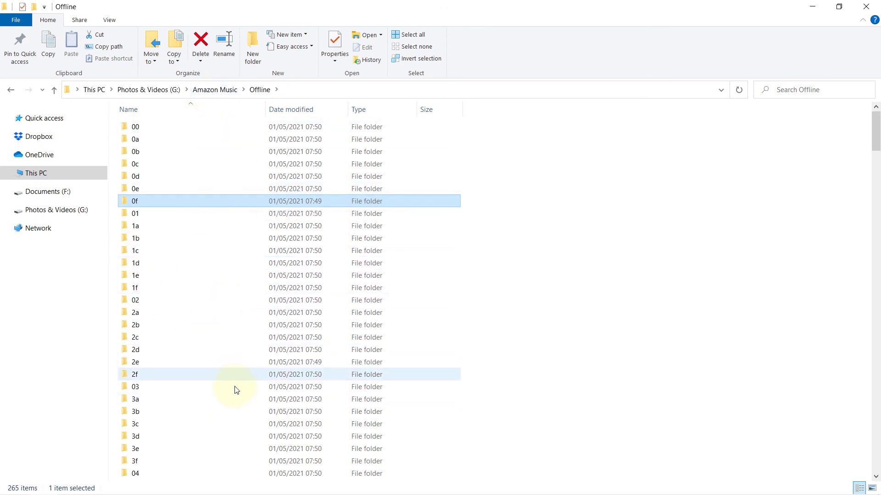
{"action": "left_click", "coordinate": [212, 91]}
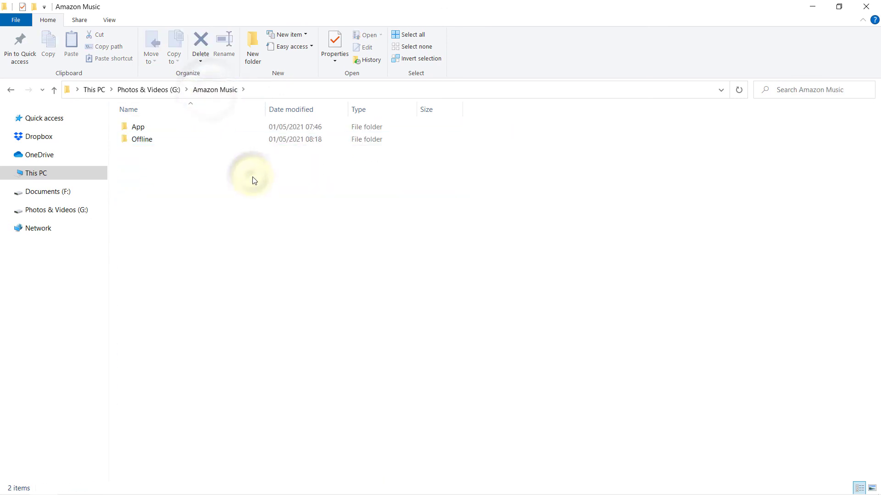